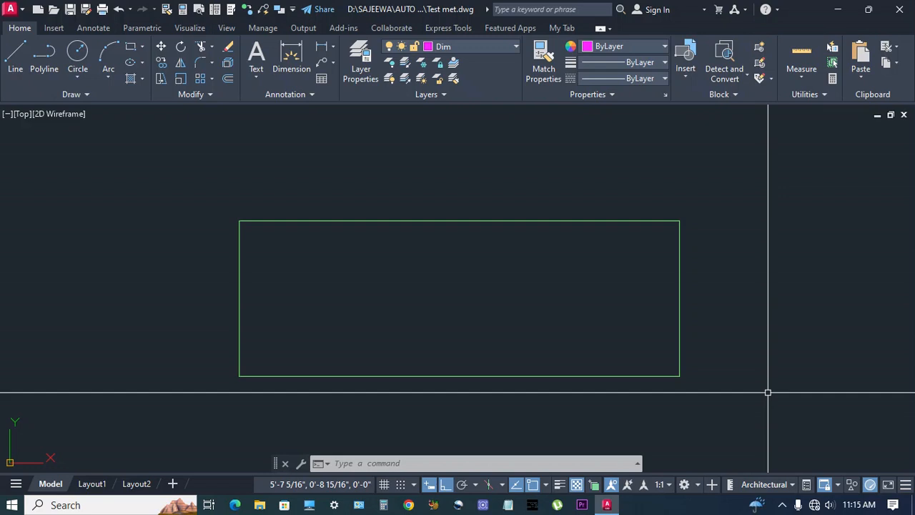
Review the drawing's length type, precision and insertion scale in the drawing units settings
type("un")
key("Return")
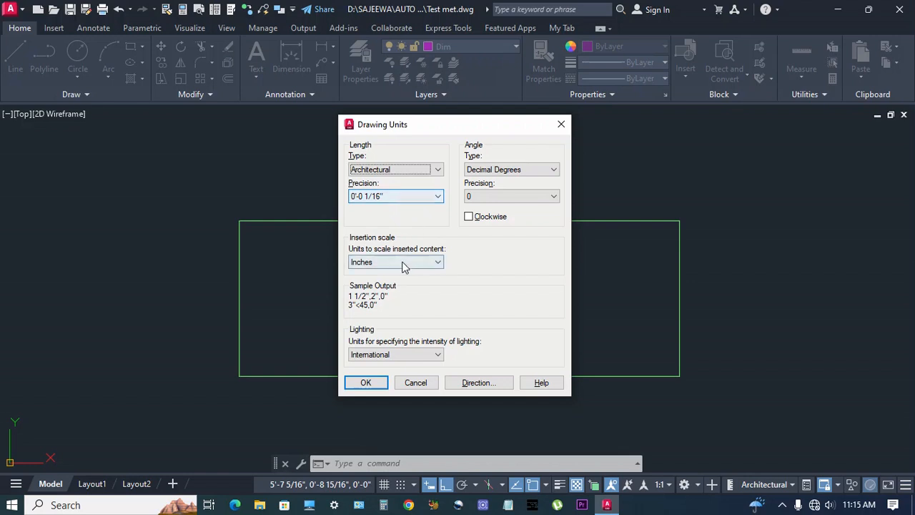
left_click(369, 386)
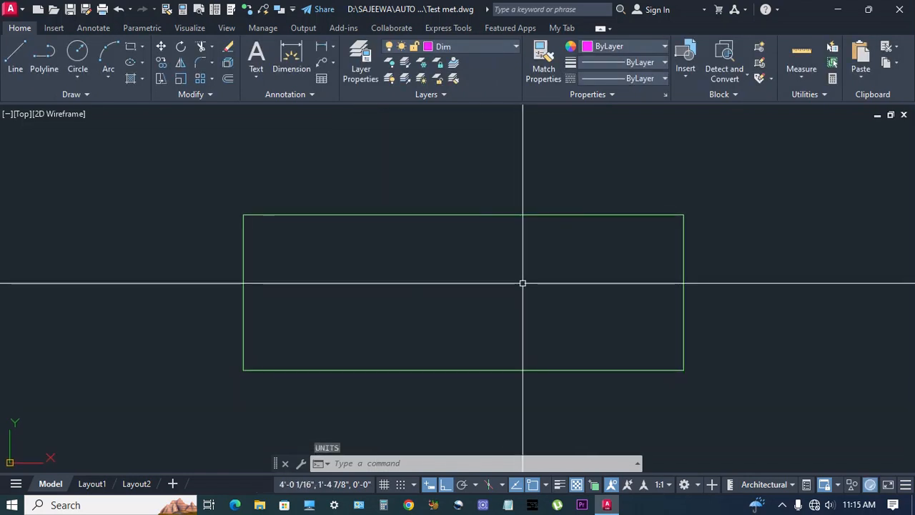
Create a new dimension style named Feet based on Standard for all dimensions
type("d")
key("Return")
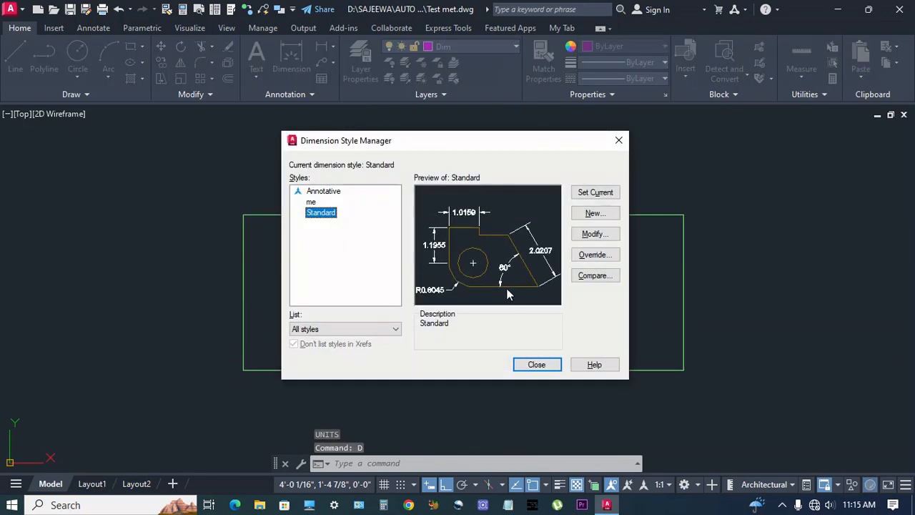
left_click(606, 220)
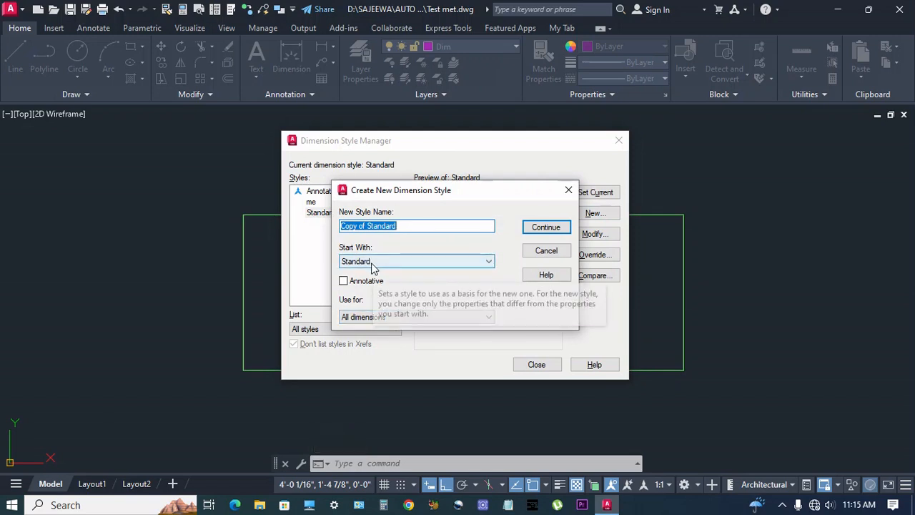
left_click_drag(402, 227, 341, 228)
type("Feet")
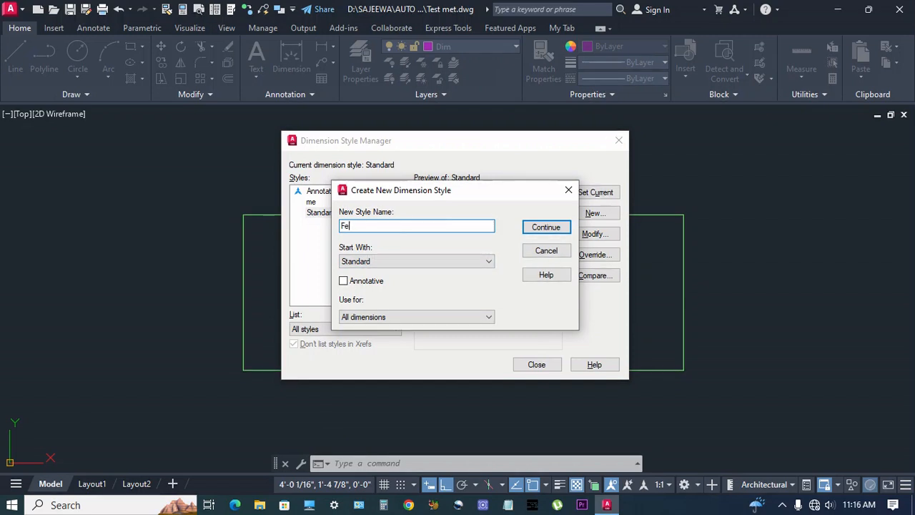
left_click(552, 228)
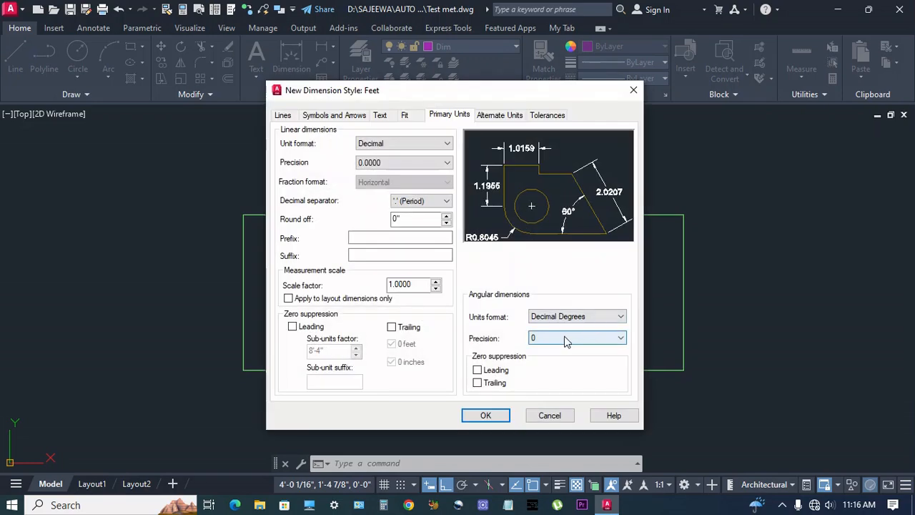
Set the color, linetype and lineweight of the Feet style's dimension lines to ByLayer
left_click(284, 116)
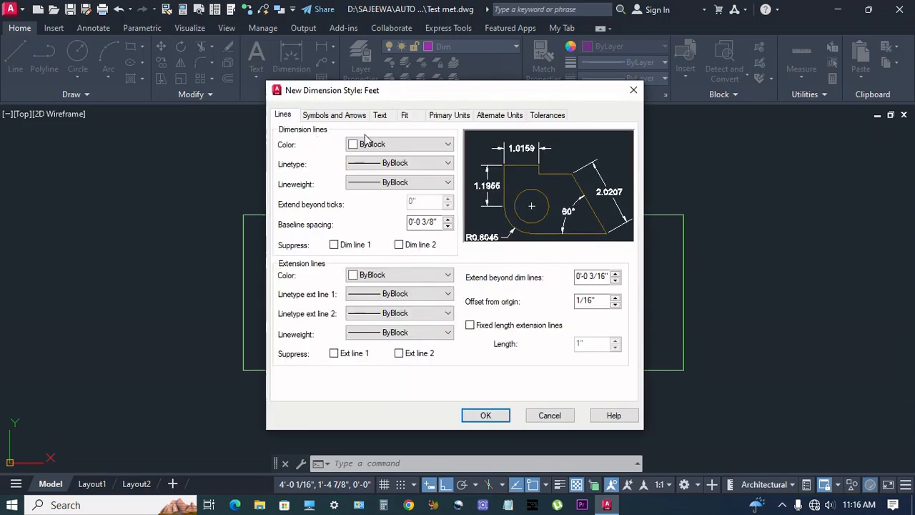
left_click(426, 145)
left_click(420, 157)
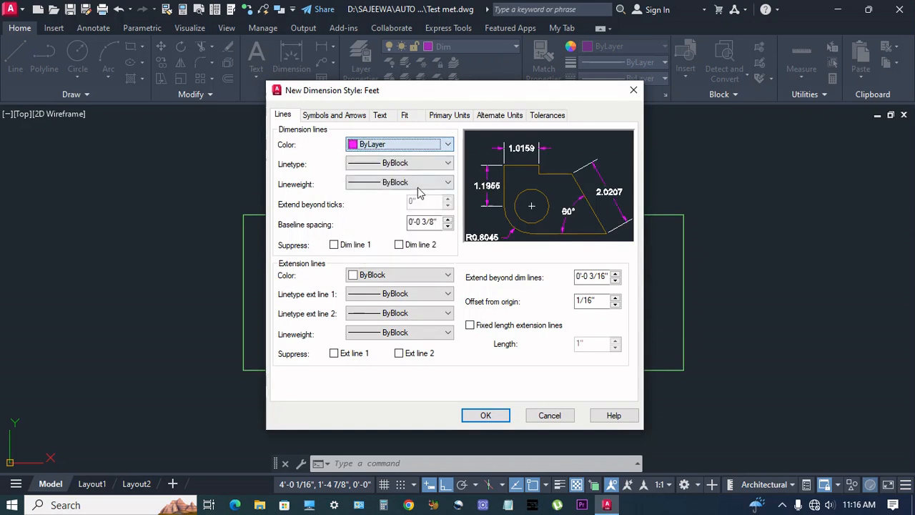
left_click(426, 163)
left_click(420, 174)
left_click(420, 184)
left_click(419, 194)
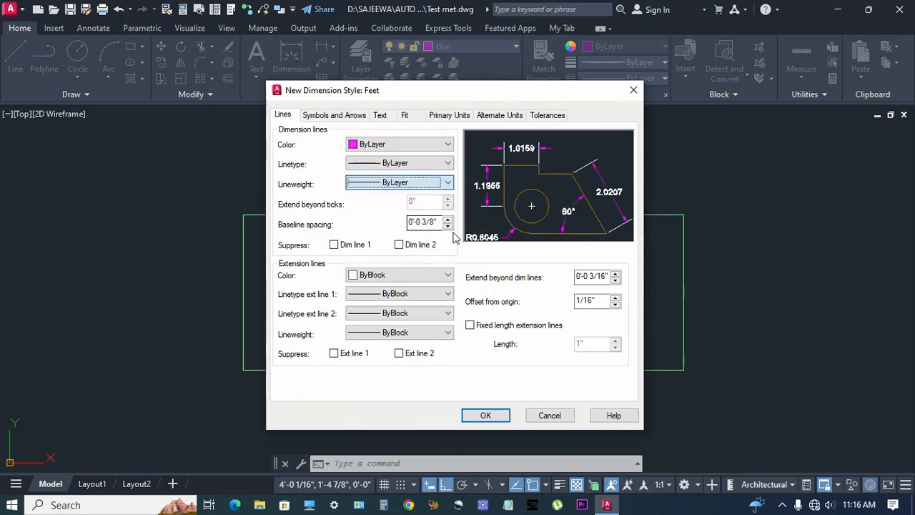
Set the extension lines' color, both linetypes and lineweight to ByLayer
left_click(381, 278)
left_click(421, 288)
left_click(421, 295)
left_click(422, 308)
left_click(421, 313)
left_click(422, 326)
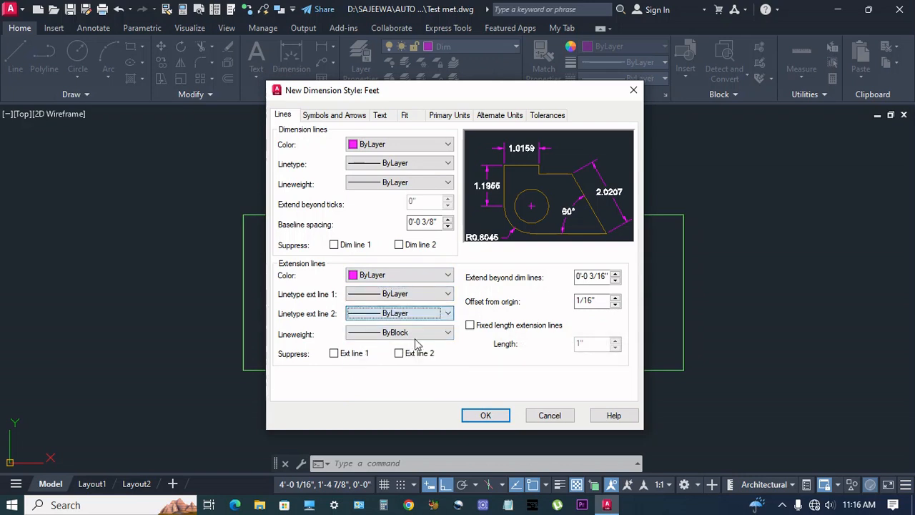
left_click(421, 332)
left_click(389, 27)
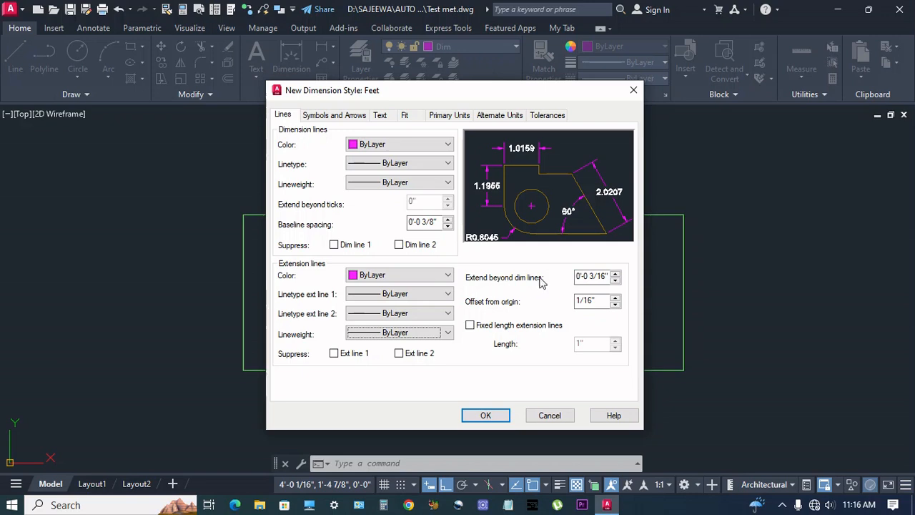
Extend the extension lines 3/8" beyond the dimension lines and set their offset from origin to 7/16"
left_click_drag(576, 277, 605, 278)
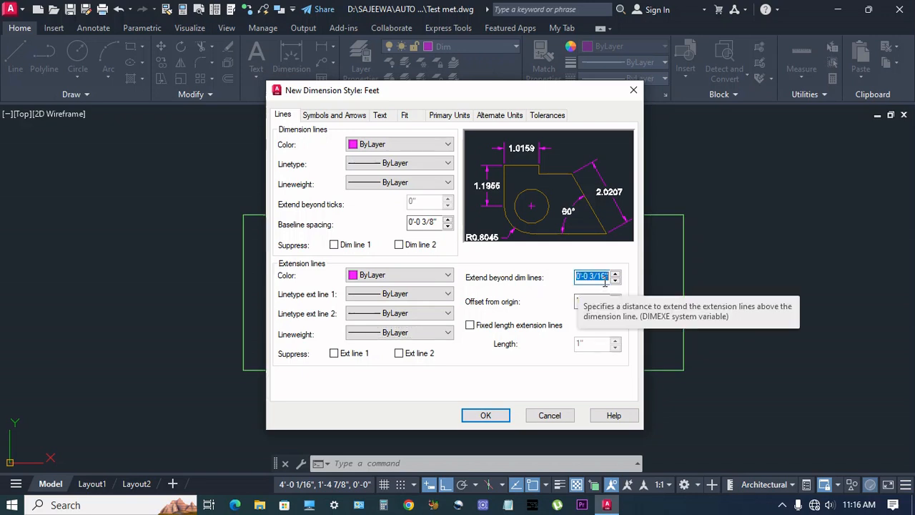
type("3/8")
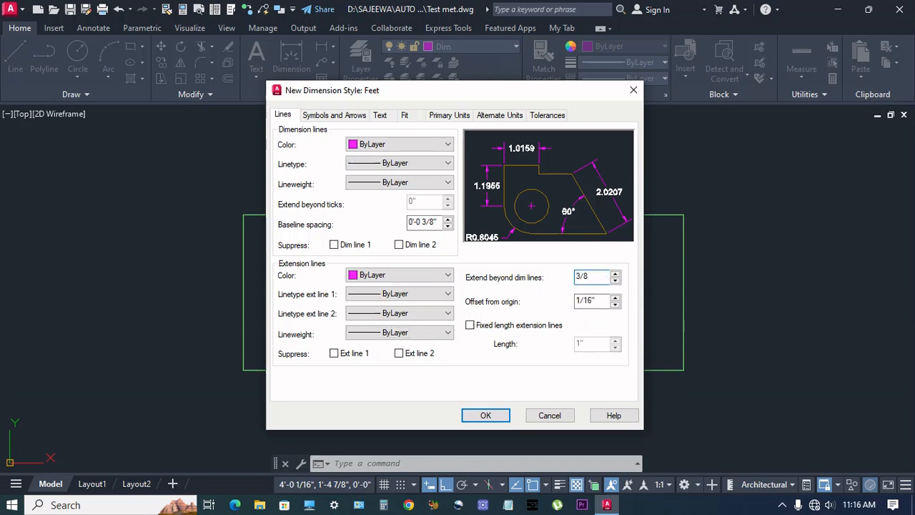
left_click_drag(607, 301, 573, 303)
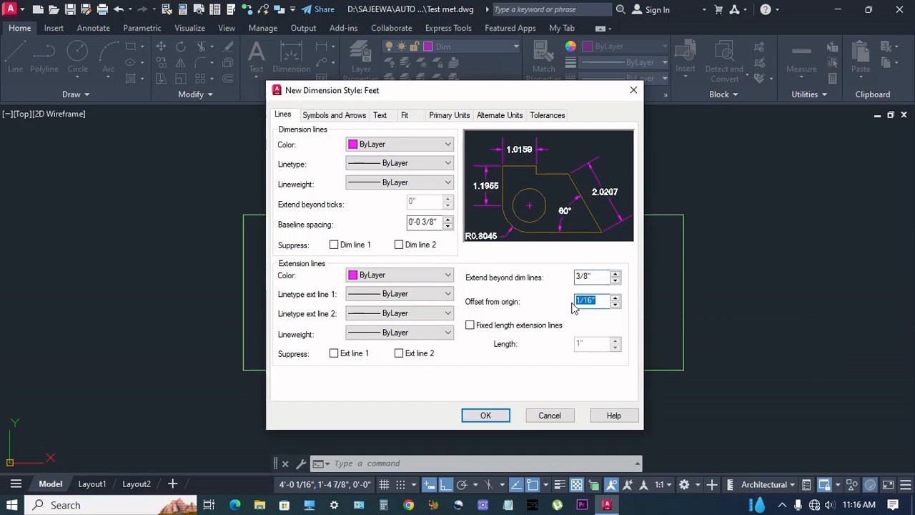
type("7")
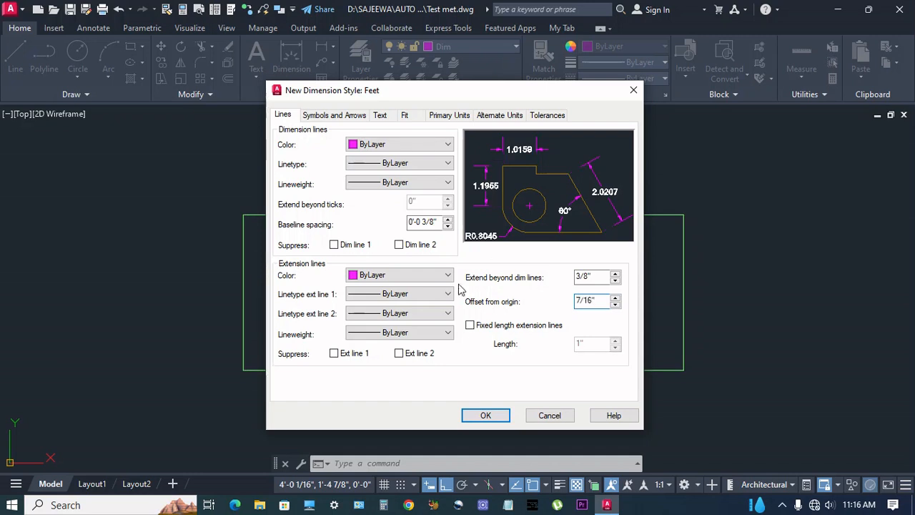
Change the first and second arrowheads to Open and set the arrow size to 5/8"
left_click(341, 120)
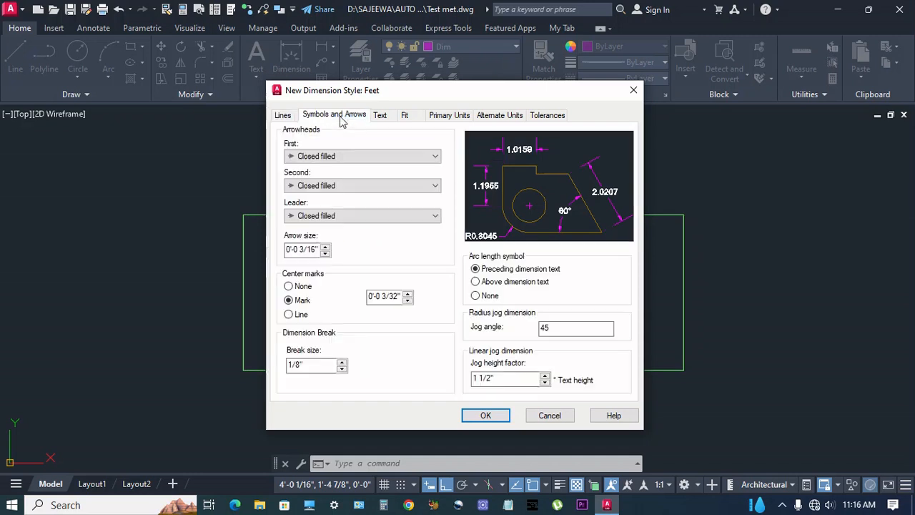
left_click(391, 159)
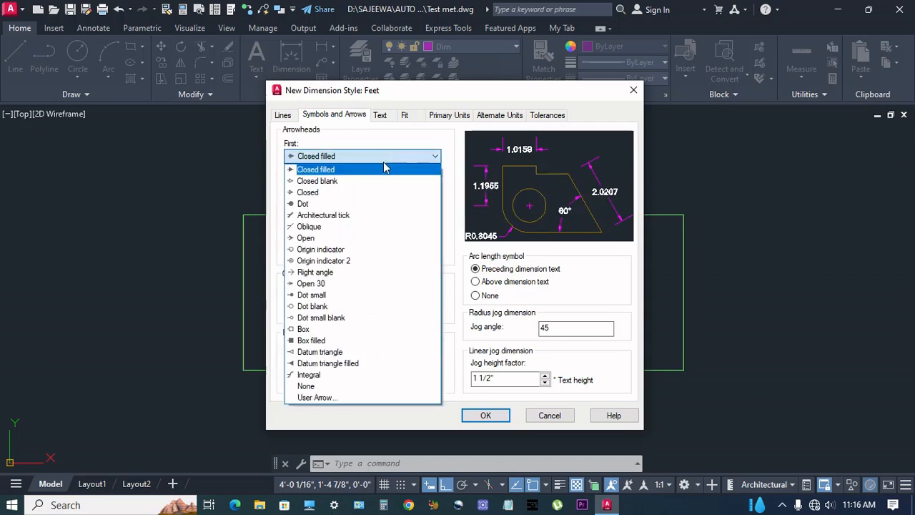
left_click(333, 238)
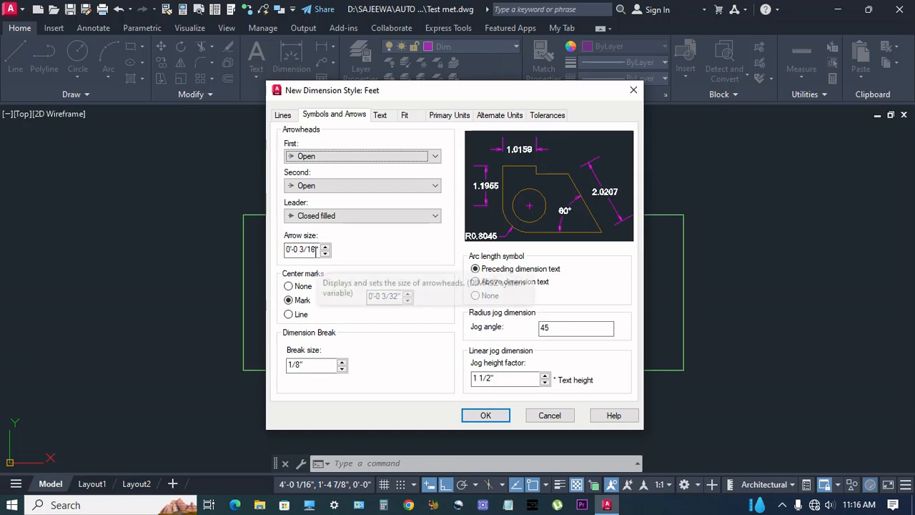
left_click_drag(316, 250, 284, 252)
type("5/8")
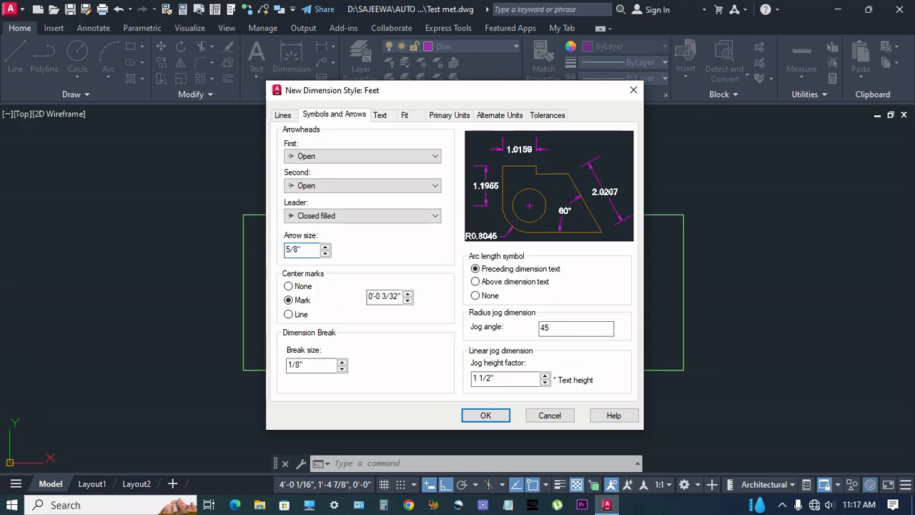
key("Return")
Create a new text style named FT1 from the dimension style's text settings
left_click(381, 115)
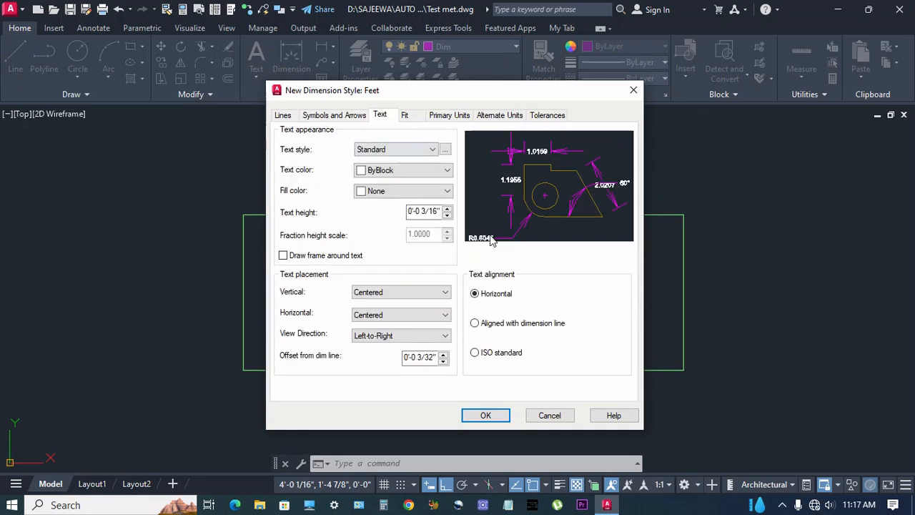
left_click(444, 149)
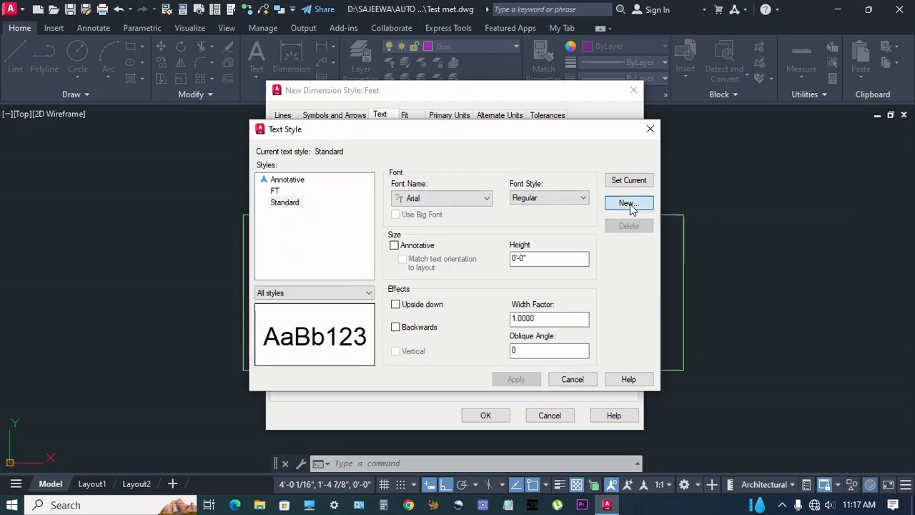
left_click(628, 203)
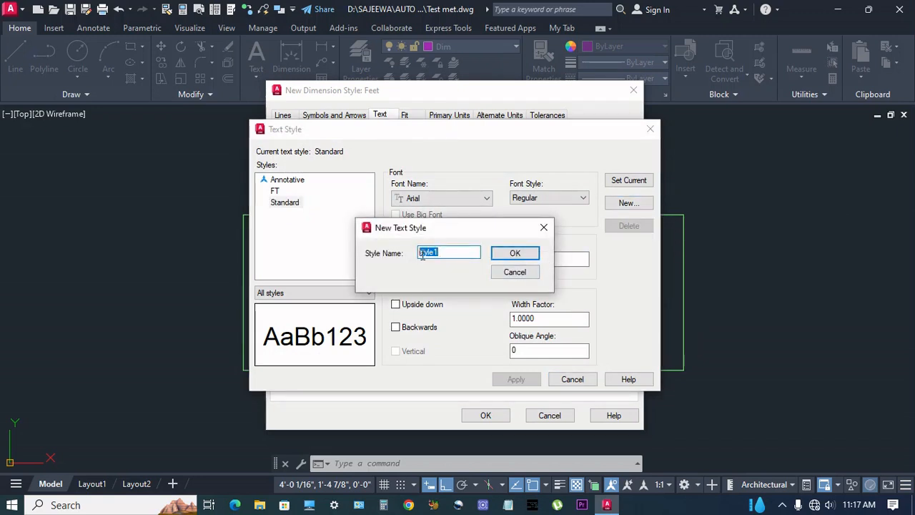
type("FT1")
left_click(513, 257)
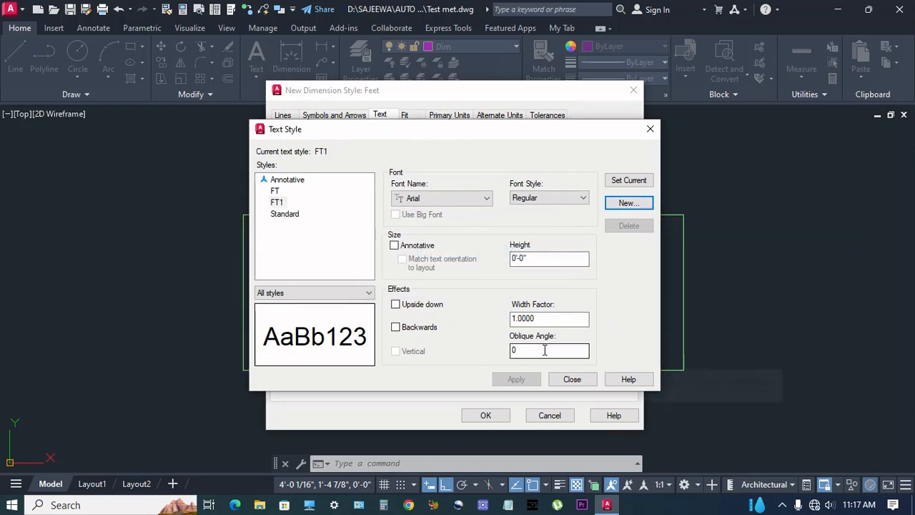
Set the FT1 text style's height to 3/4"
left_click(276, 202)
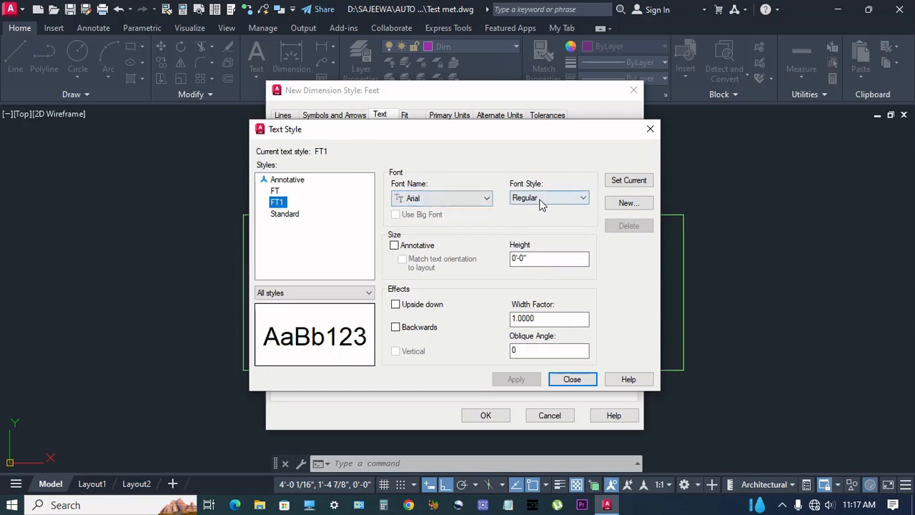
left_click(545, 260)
double_click(545, 260)
type("3/")
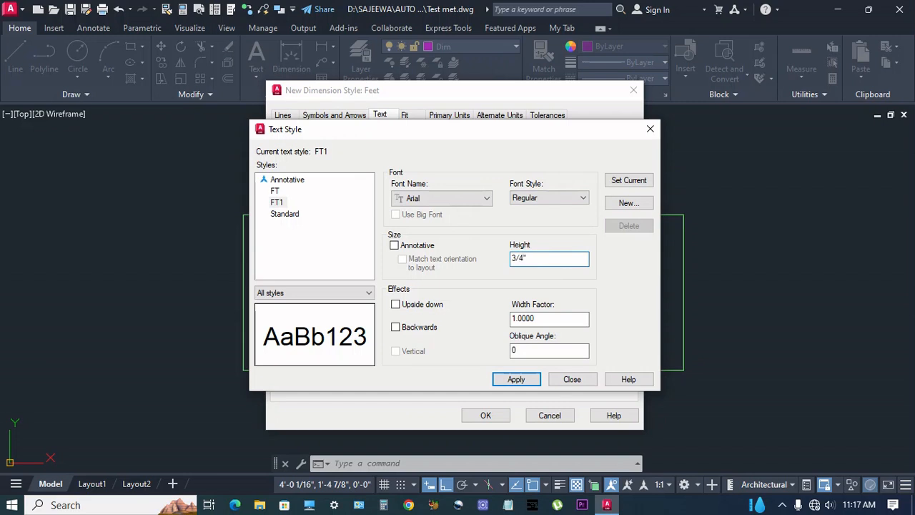
type("4\"")
key("Return")
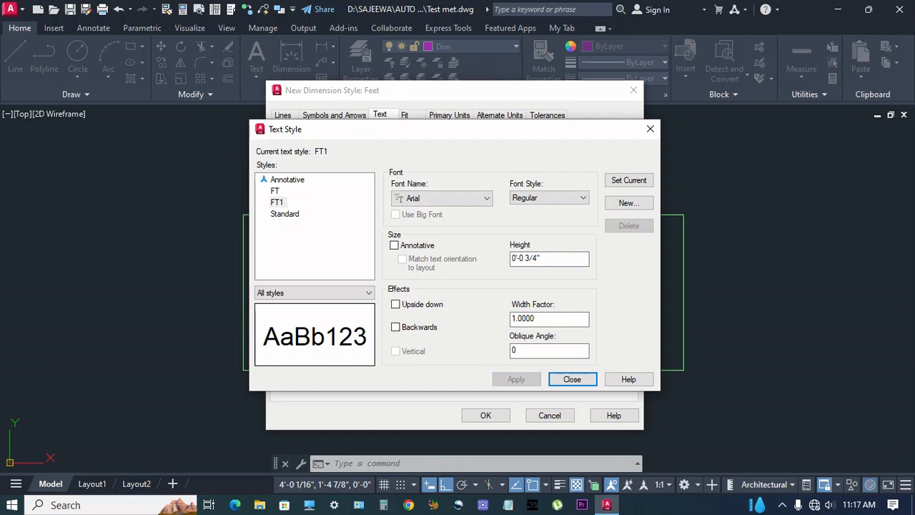
Set the FT1 text style's width factor to 0.85, apply it and return to the dimension style settings
left_click(546, 318)
left_click_drag(546, 318, 508, 326)
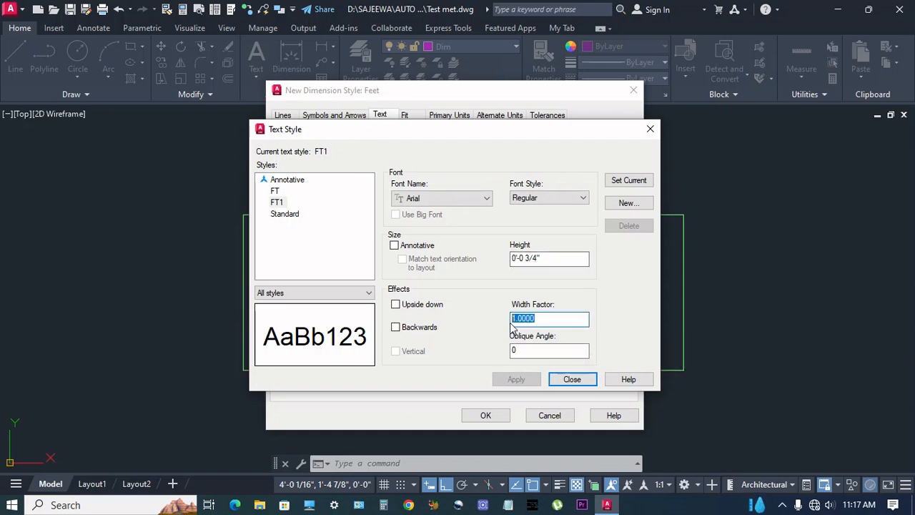
key("BackSpace")
type(".85")
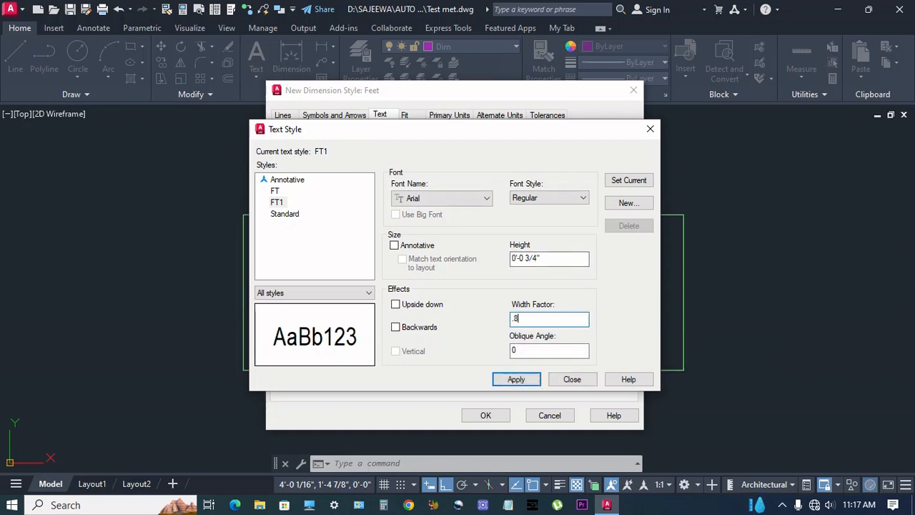
left_click(520, 380)
left_click(573, 379)
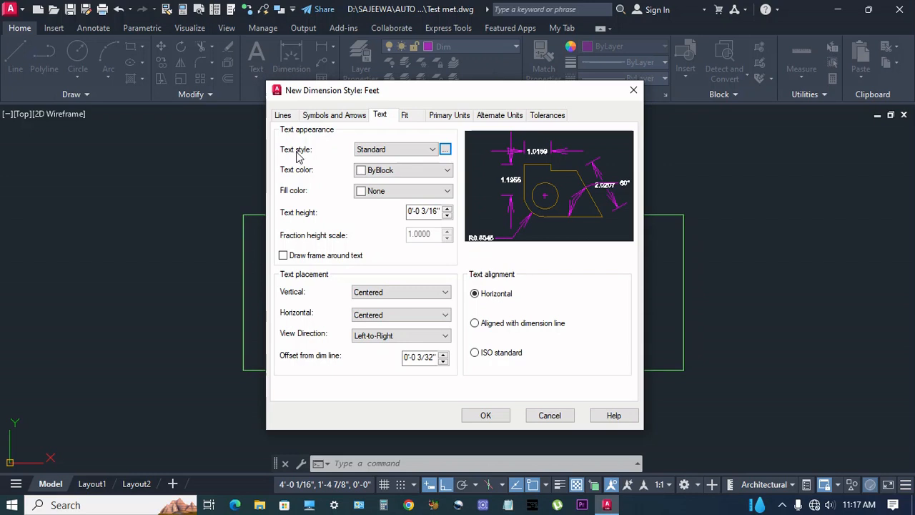
Assign the FT1 text style to the dimension text and set the text color to ByLayer
left_click(397, 150)
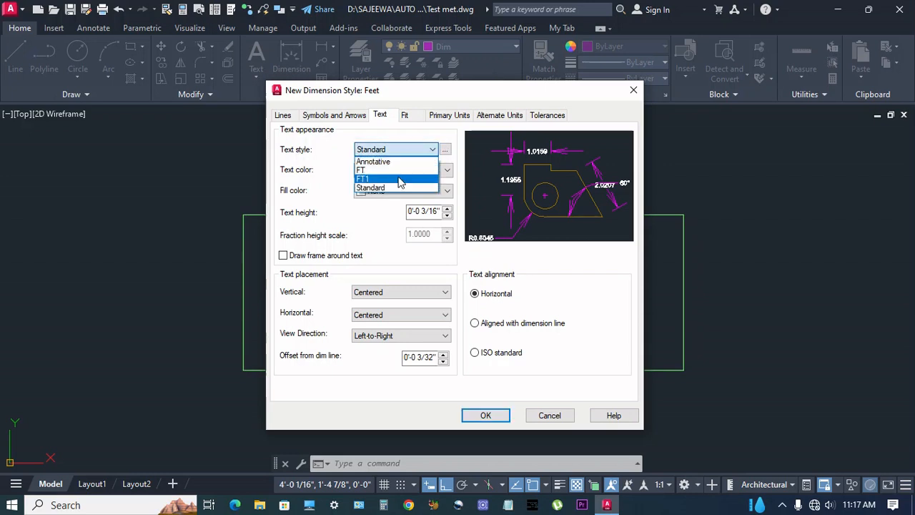
left_click(399, 179)
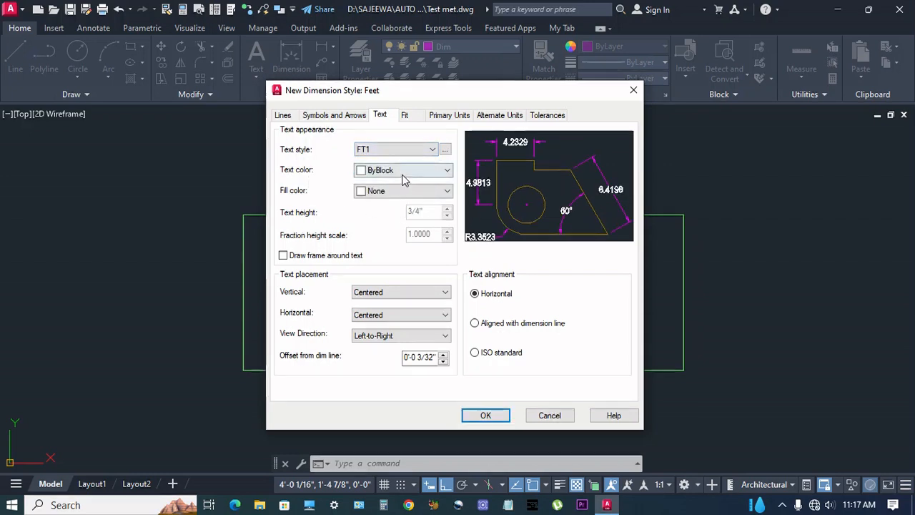
left_click(399, 176)
left_click(409, 182)
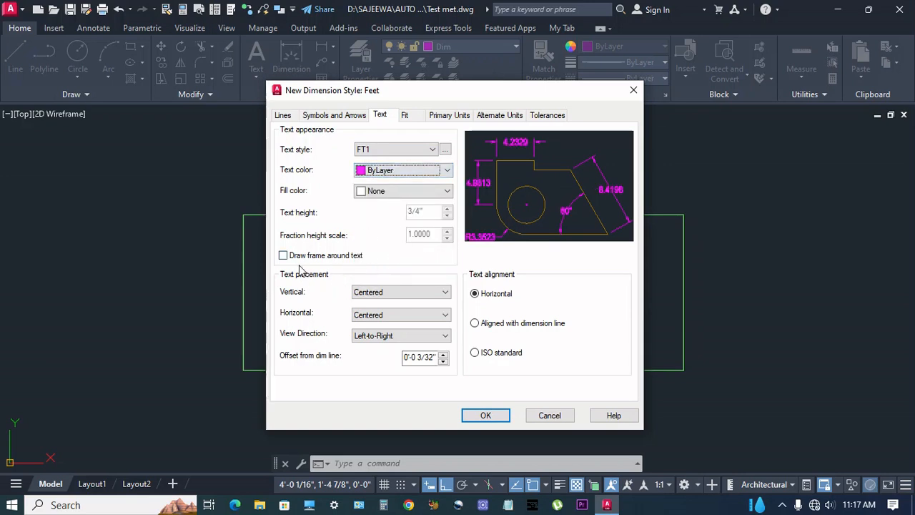
Place the dimension text vertically Above the line and set its offset from the dimension line to 11/32"
left_click(398, 293)
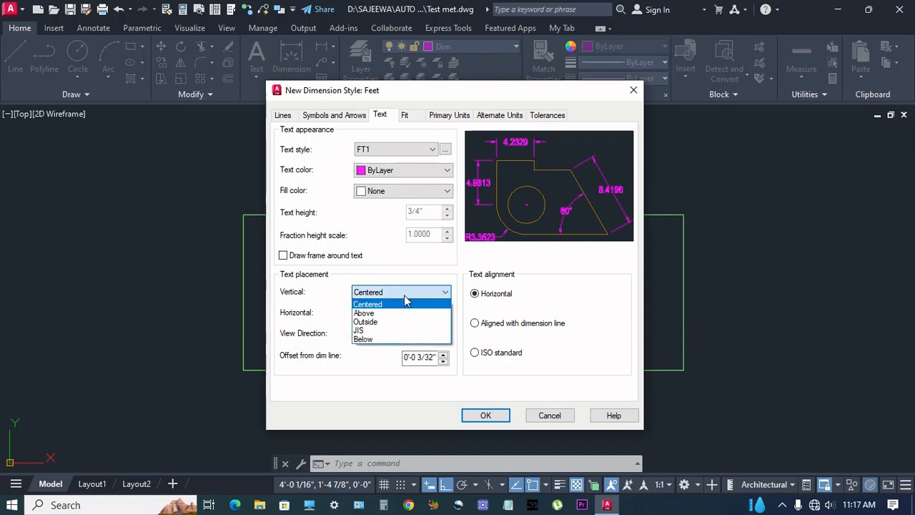
left_click(399, 311)
left_click(394, 319)
left_click(393, 328)
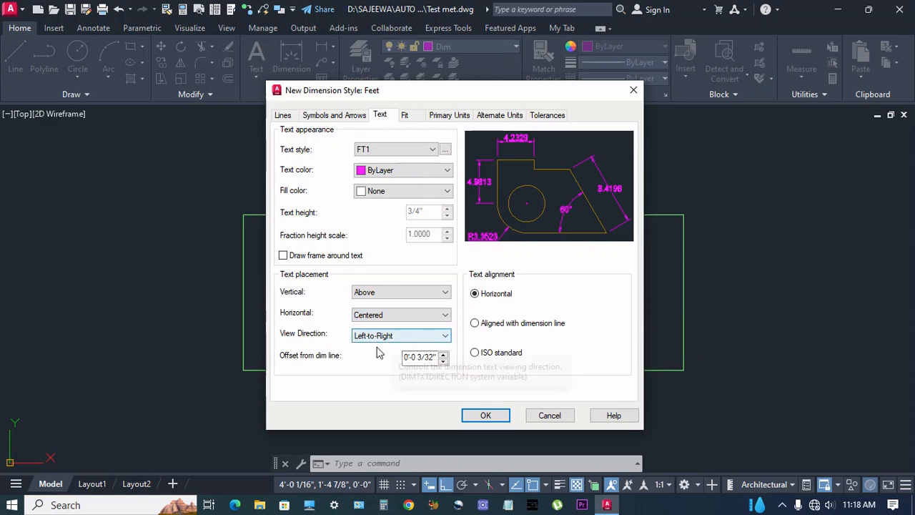
double_click(419, 357)
type("11")
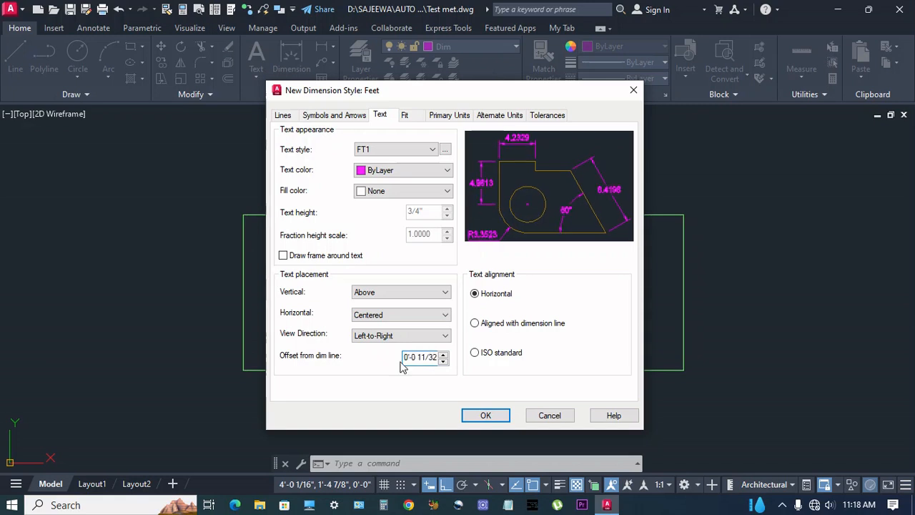
Align the dimension text with the dimension line and set the linear dimensions' unit format to Architectural
left_click(476, 324)
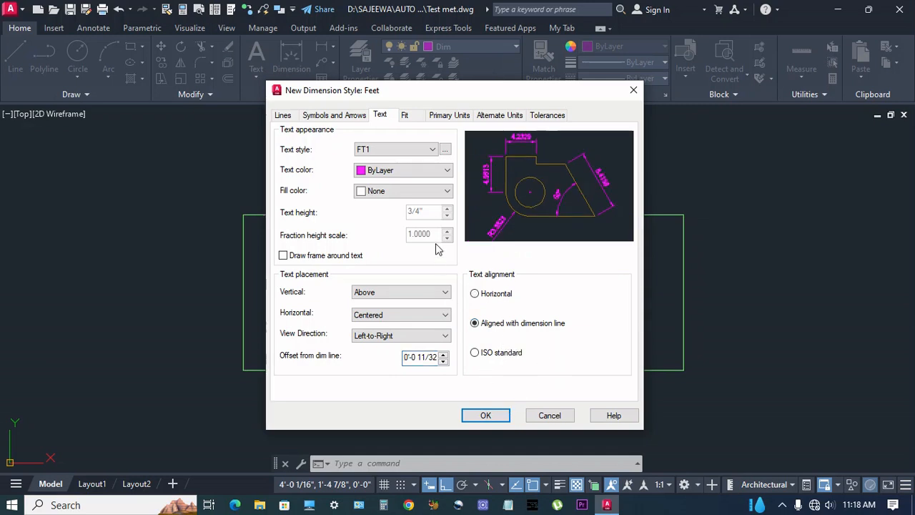
left_click(405, 116)
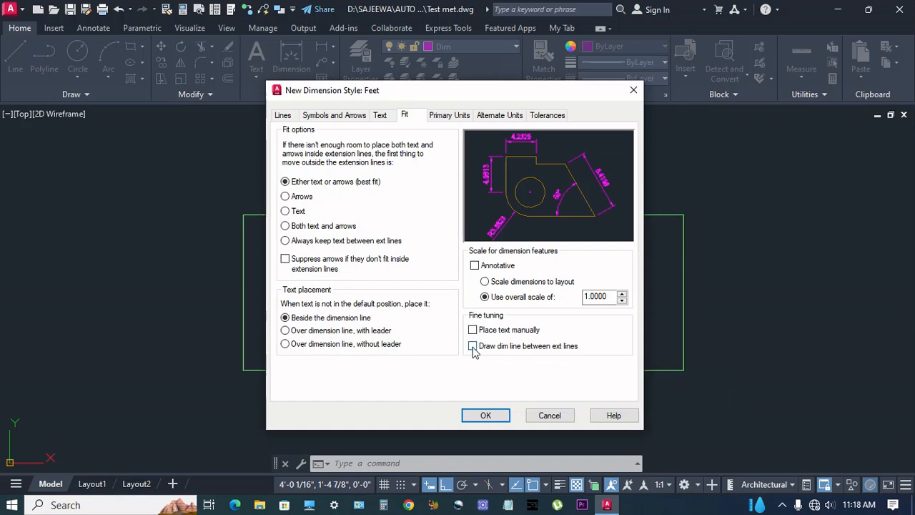
left_click(448, 117)
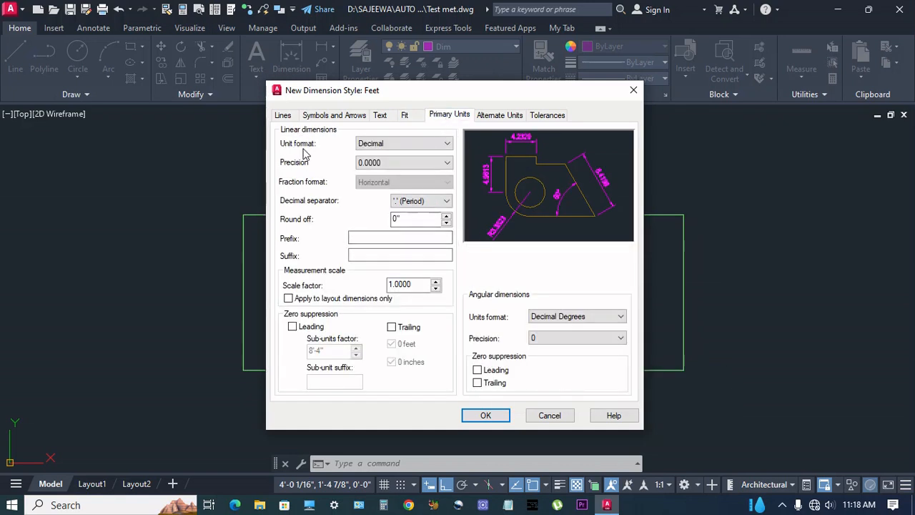
left_click(401, 144)
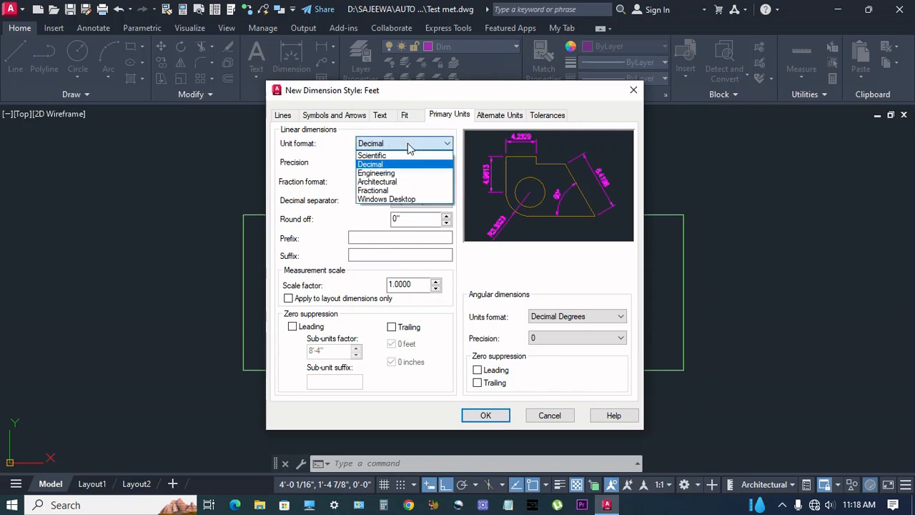
left_click(398, 182)
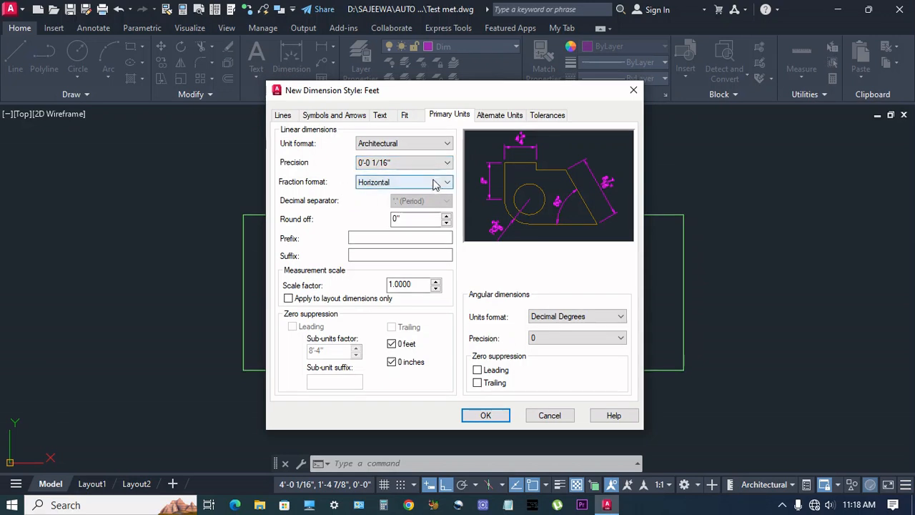
Turn off zero suppression for both 0 feet and 0 inches in the linear dimensions and accept the style settings
left_click(356, 255)
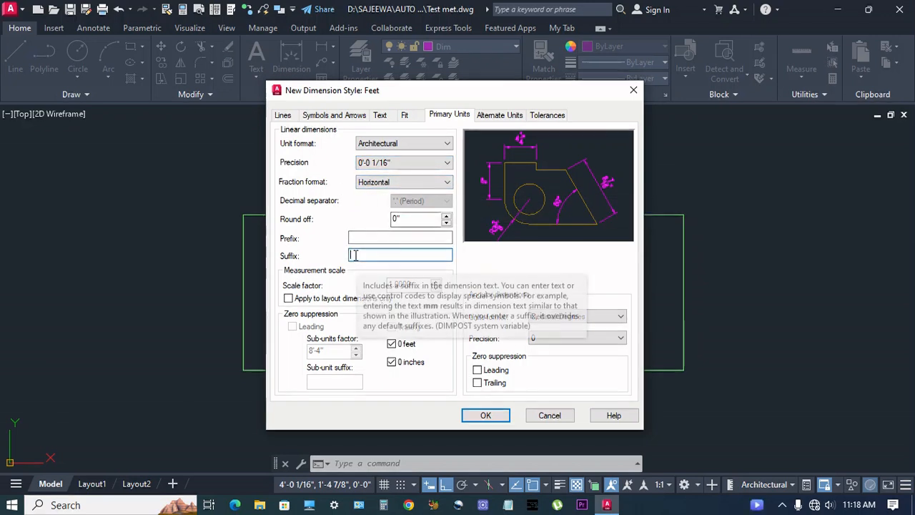
type("f")
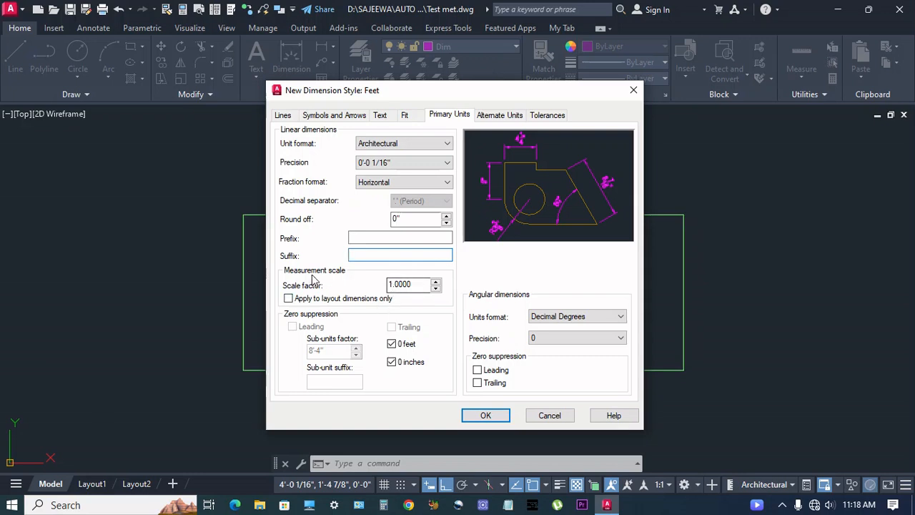
left_click(392, 344)
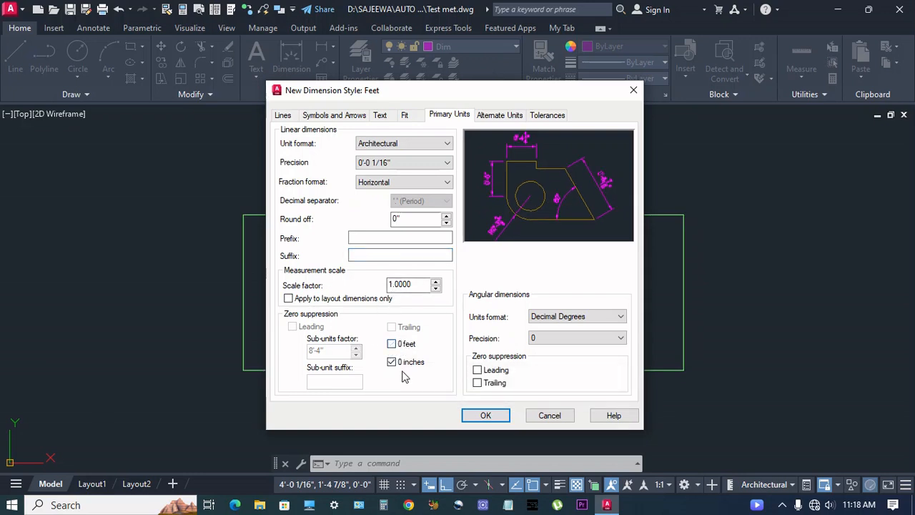
left_click(391, 363)
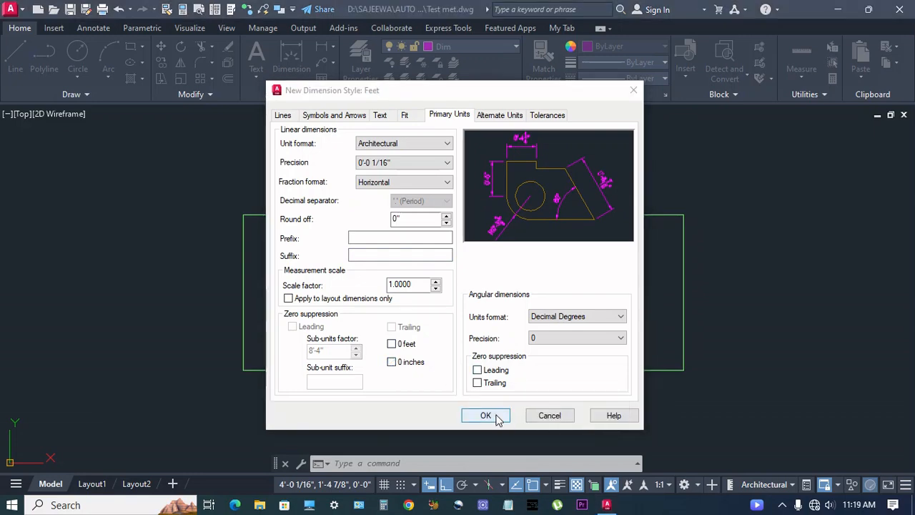
left_click(498, 419)
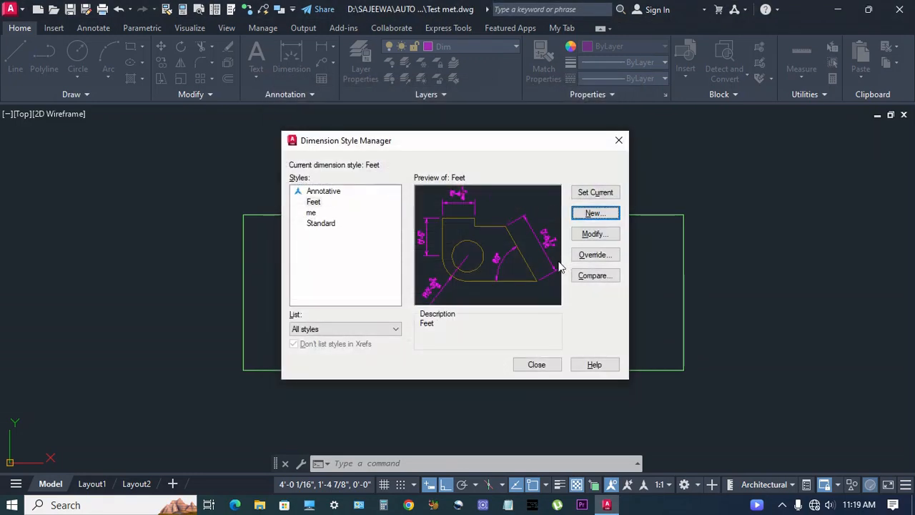
Make Feet the current dimension style and close the Dimension Style Manager
left_click(320, 205)
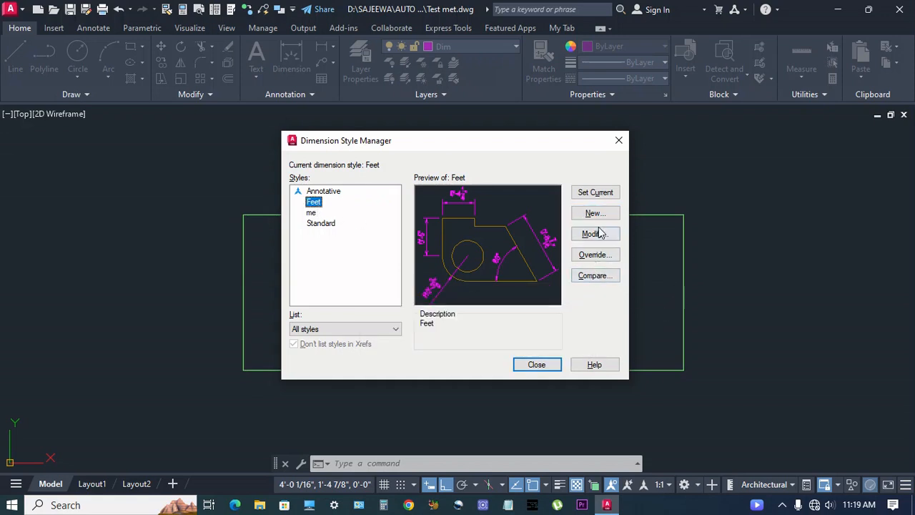
left_click(599, 194)
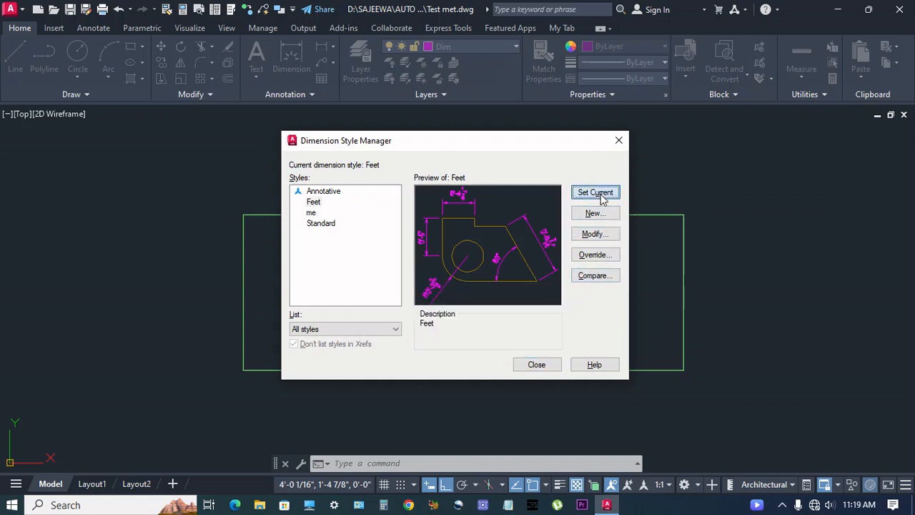
left_click(538, 365)
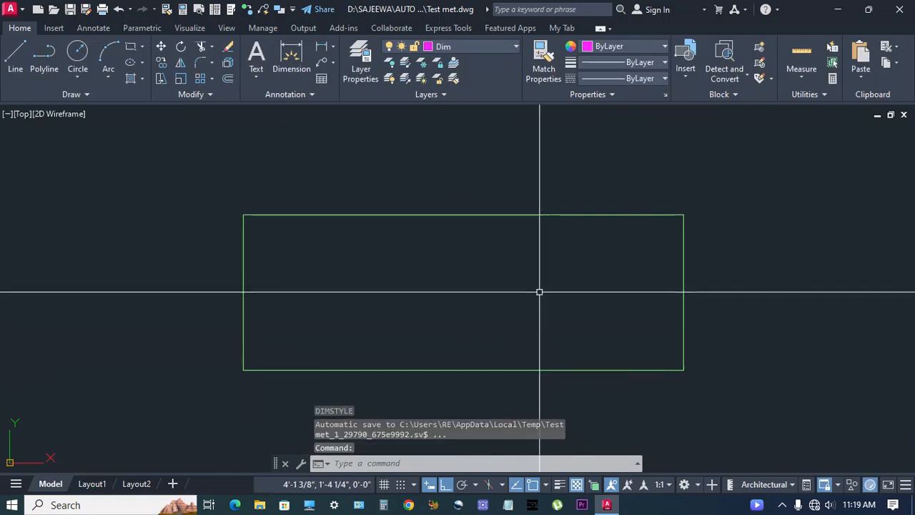
Add a linear dimension for the rectangle's width, placed just above its upper edge
left_click(321, 46)
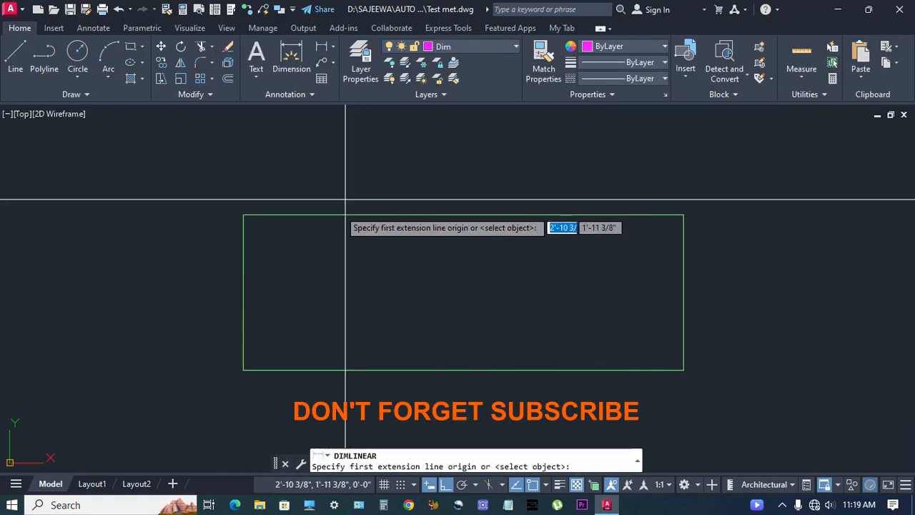
left_click(243, 215)
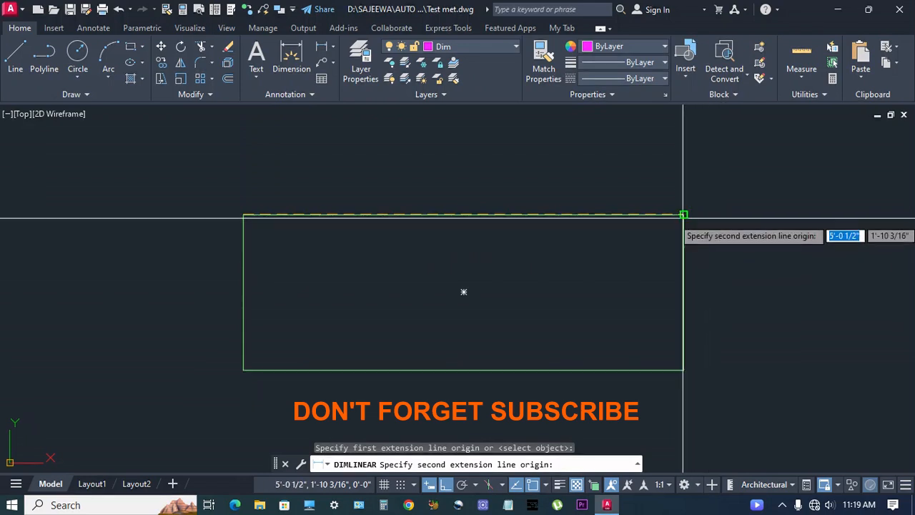
left_click(684, 214)
left_click(674, 181)
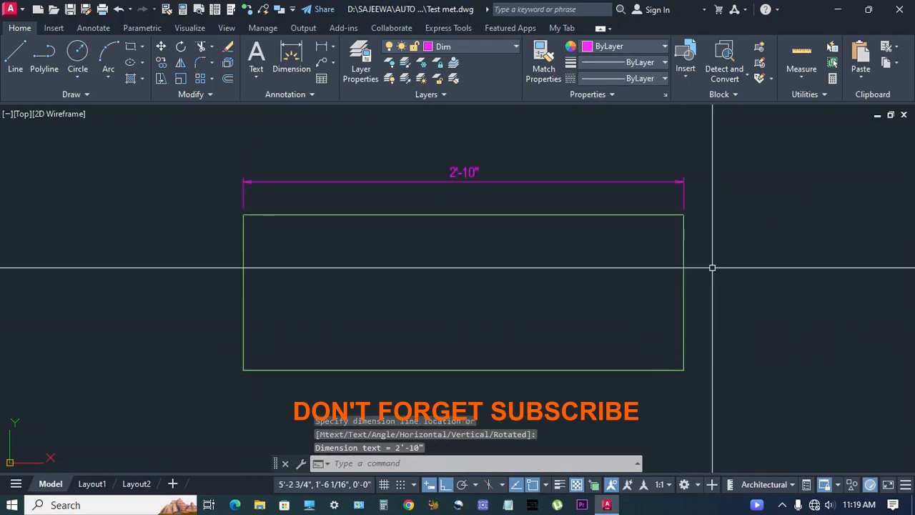
Add a linear dimension for the rectangle's height, placed just outside its right edge
key("Return")
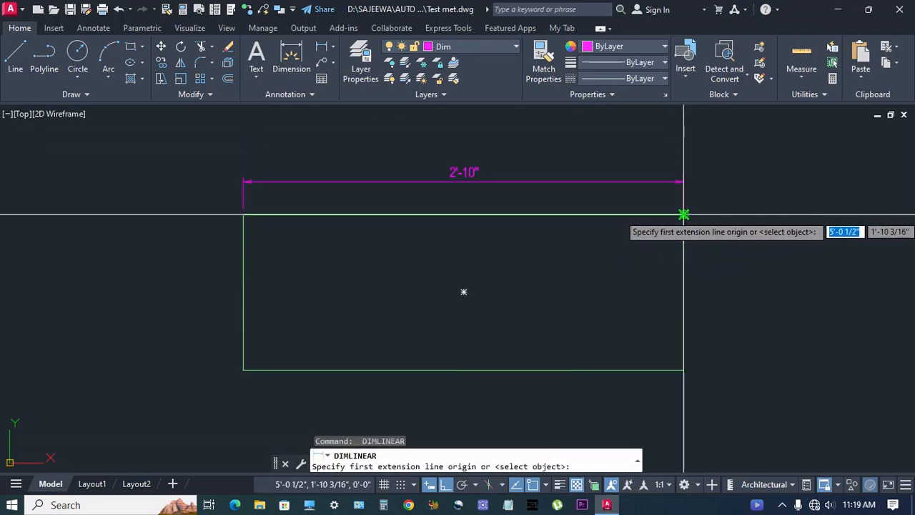
left_click(684, 214)
left_click(683, 370)
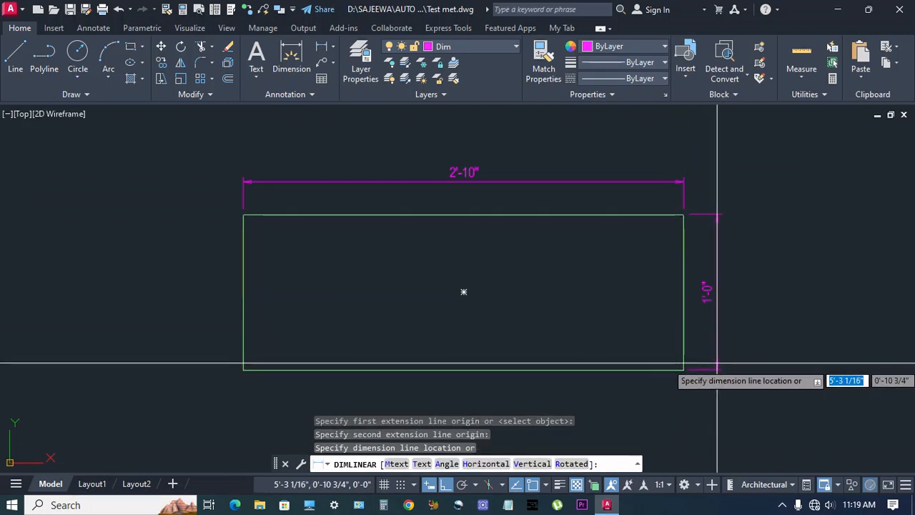
left_click(718, 362)
middle_click_drag(607, 325, 605, 324)
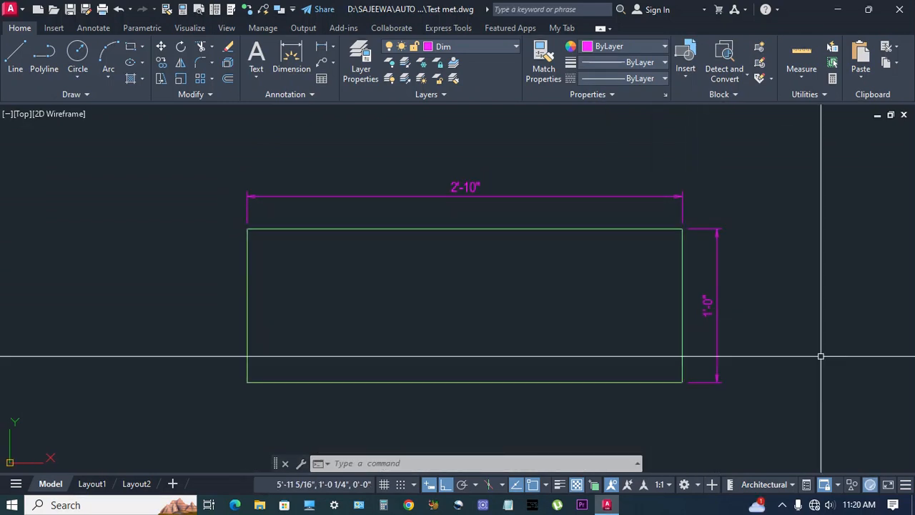